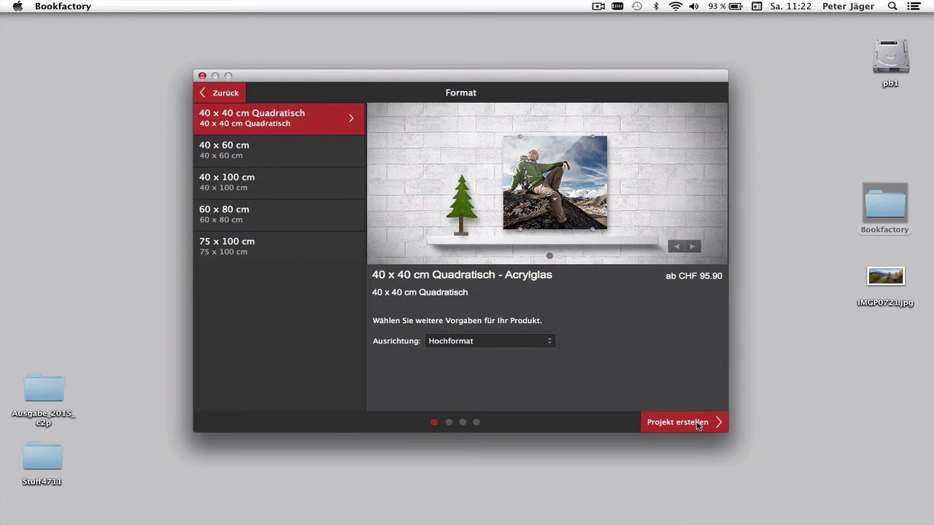
# Create an acrylic glass project in the 75 x 100 cm format with landscape orientation (Querformat)
pyautogui.click(259, 251)
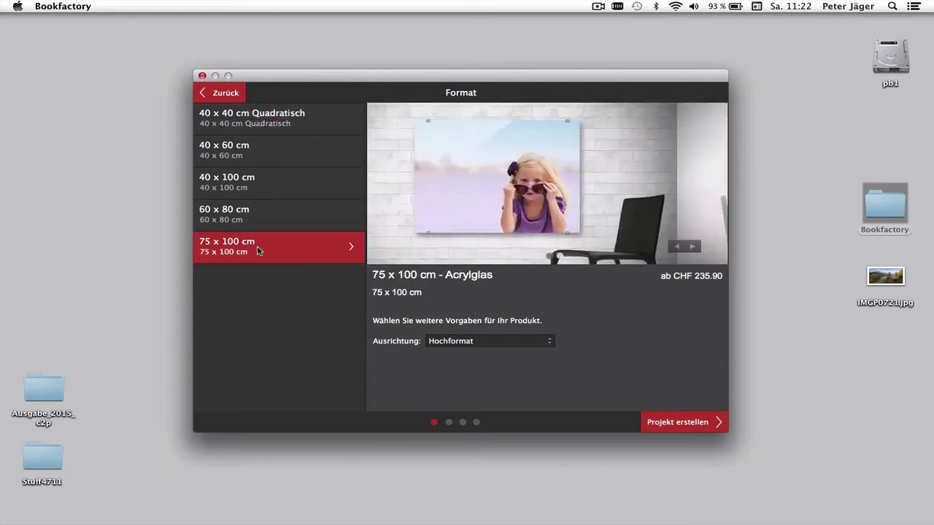
pyautogui.click(458, 342)
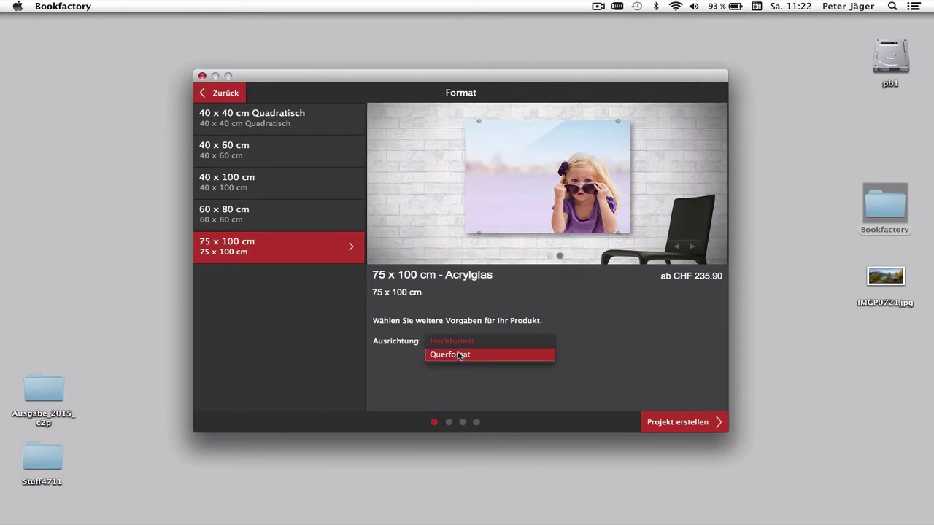
pyautogui.click(454, 355)
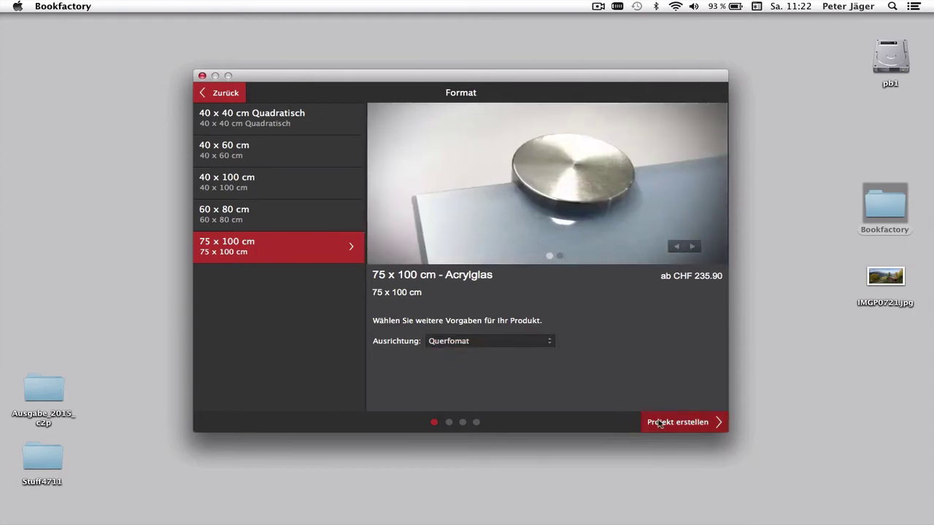
pyautogui.click(660, 423)
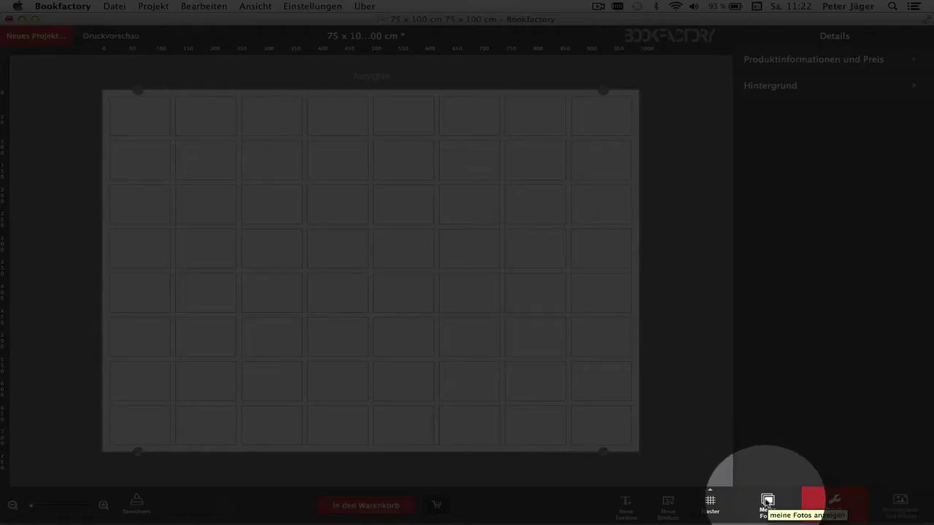
# Add the iPhoto event 01.01.2008 as an image source and open it to show its pictures
pyautogui.click(767, 500)
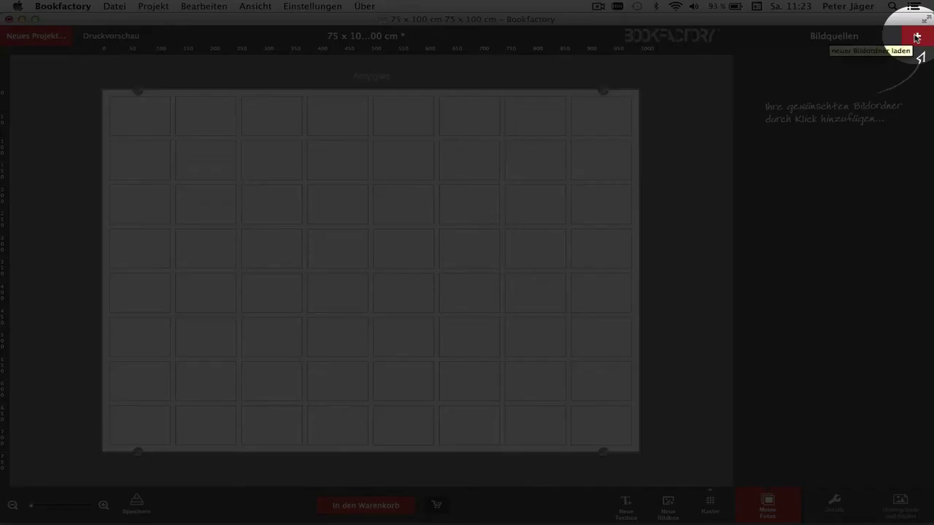
pyautogui.click(914, 36)
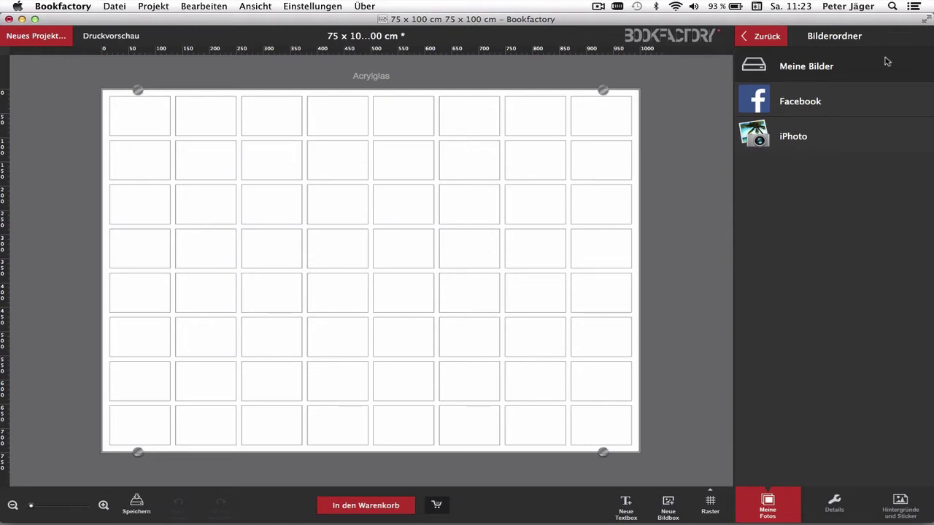
pyautogui.click(863, 143)
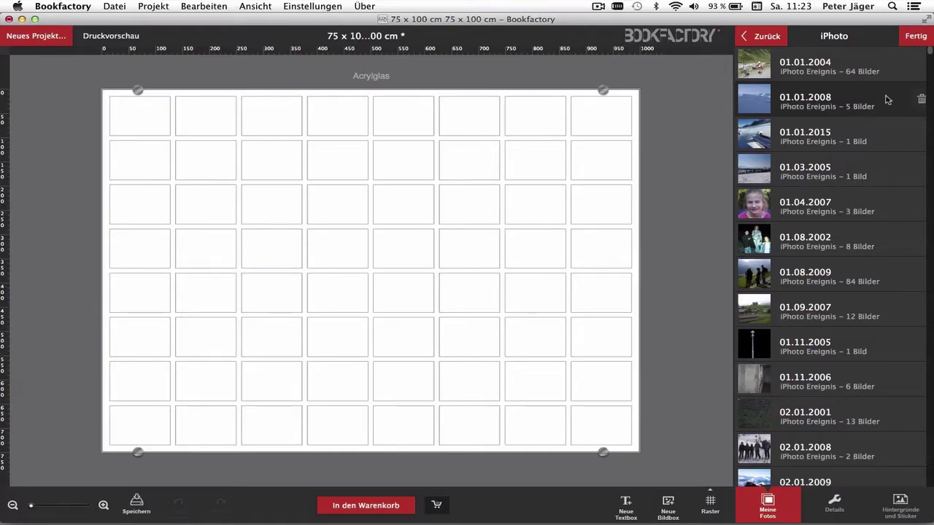
pyautogui.click(915, 37)
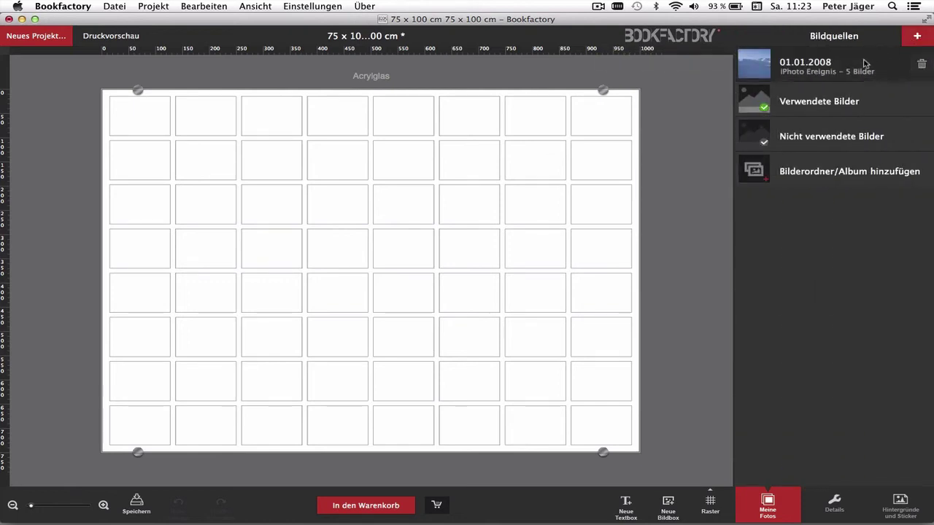
pyautogui.click(861, 66)
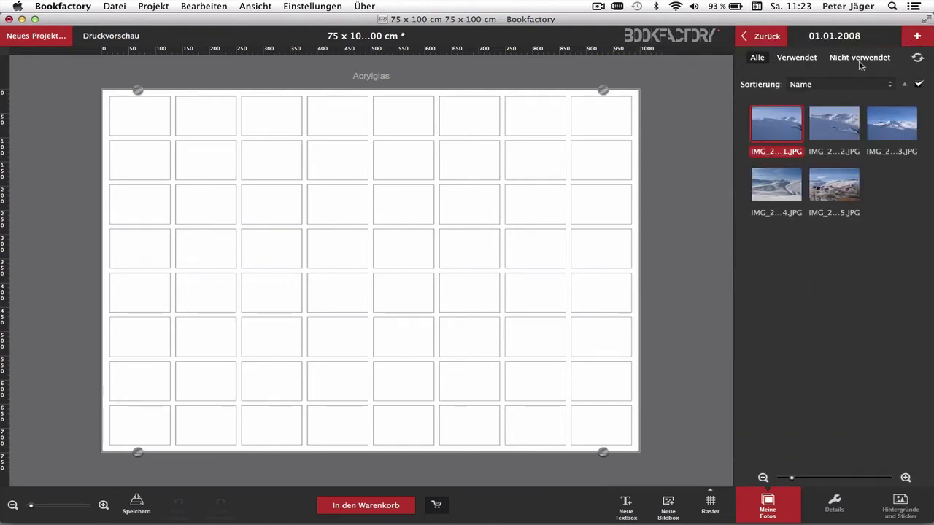
# Remove the 01.01.2008 iPhoto event from the image sources
pyautogui.click(766, 42)
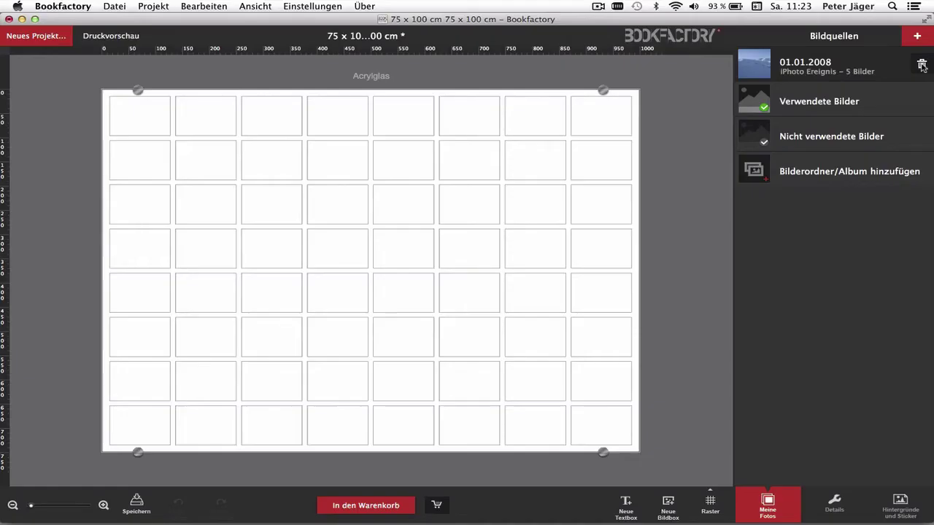
pyautogui.click(921, 65)
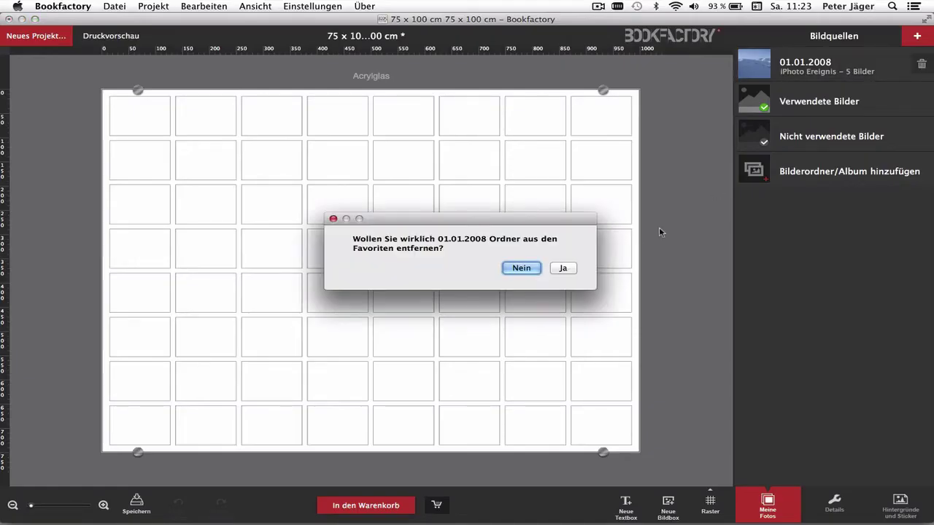
pyautogui.click(563, 268)
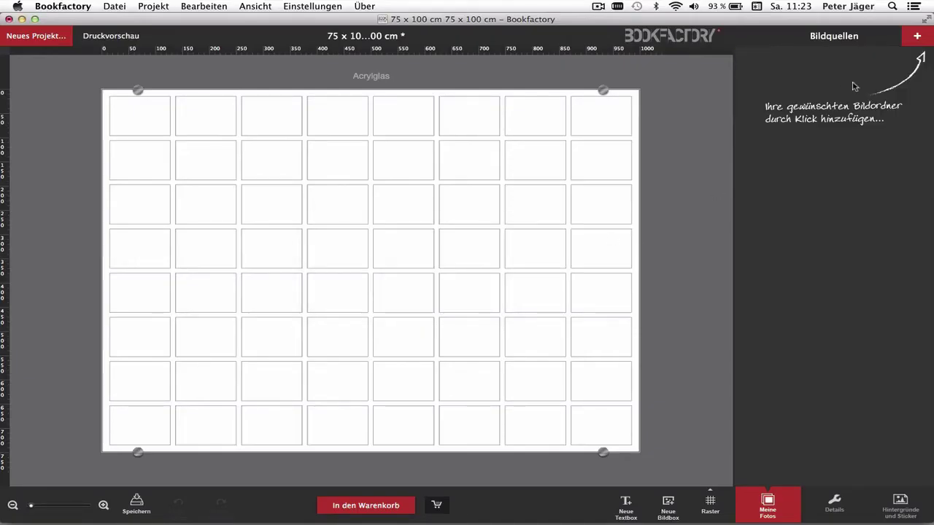
# Add the local folder Poster_Puzzle, found on the desktop under Bookfactory > Bilder, as an image source
pyautogui.click(918, 41)
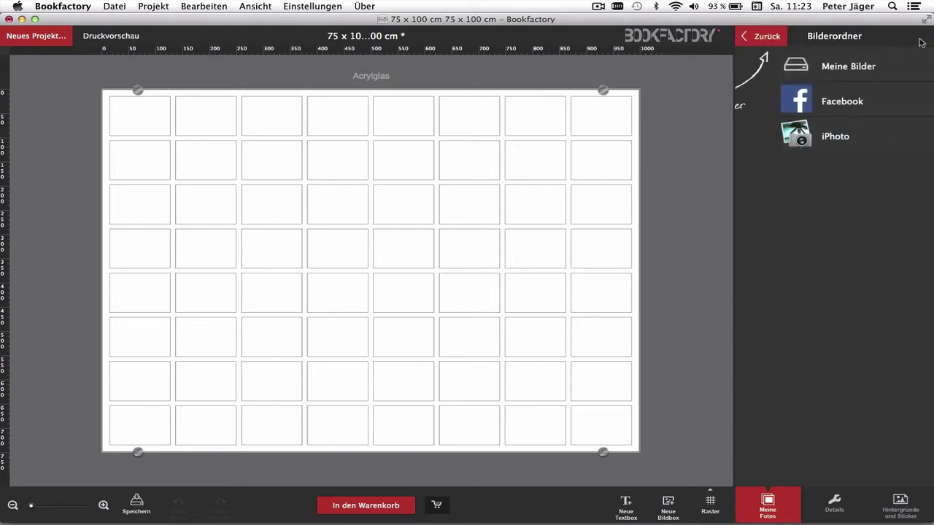
pyautogui.click(880, 64)
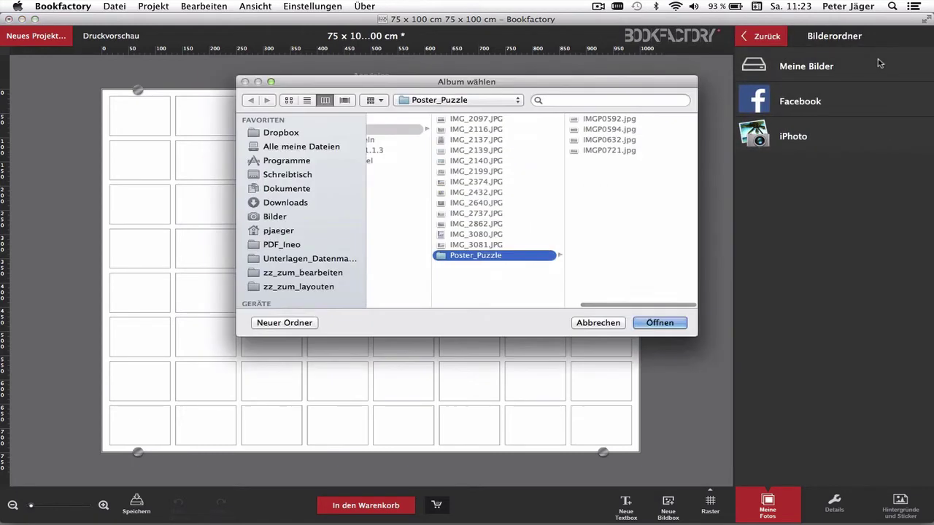
pyautogui.click(321, 176)
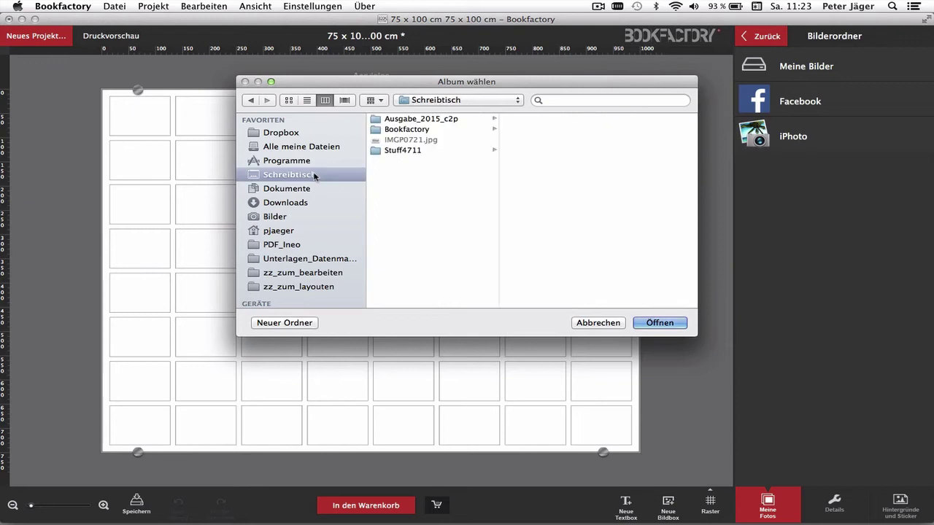
pyautogui.click(392, 130)
pyautogui.click(522, 130)
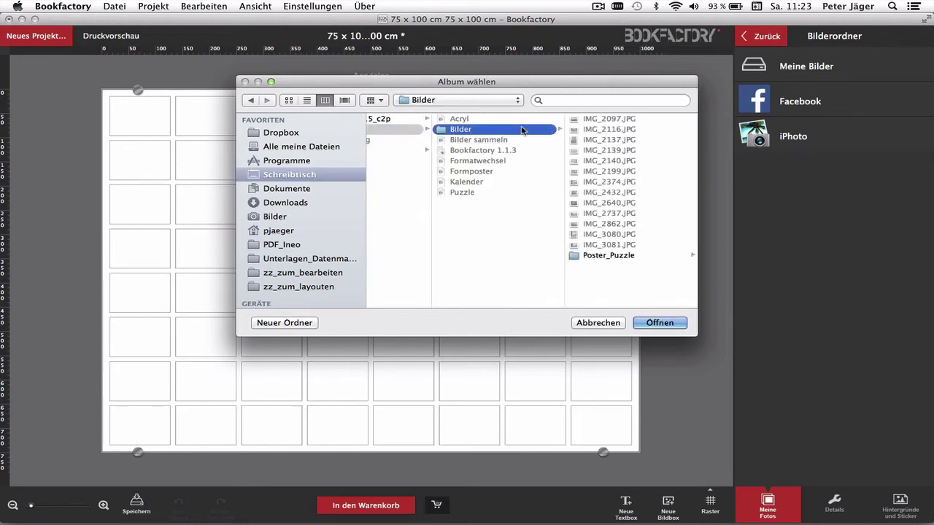
pyautogui.click(596, 259)
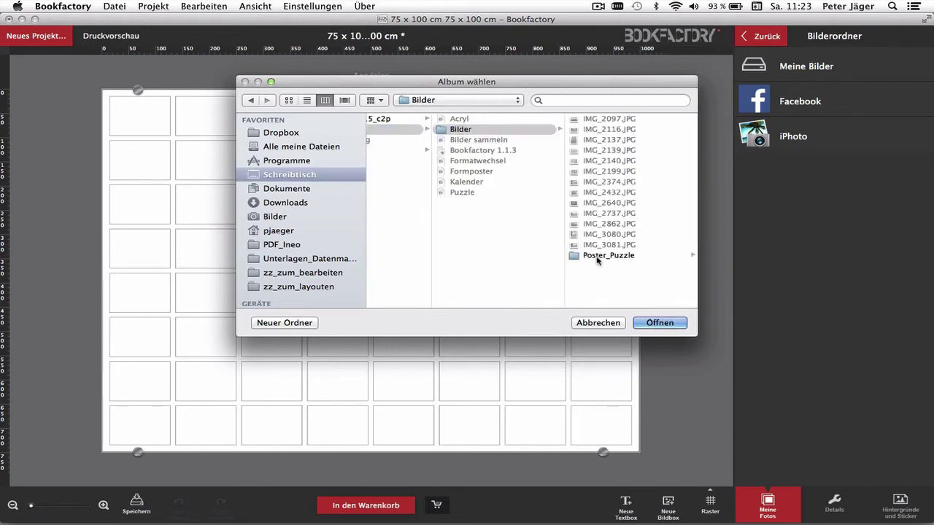
pyautogui.click(651, 323)
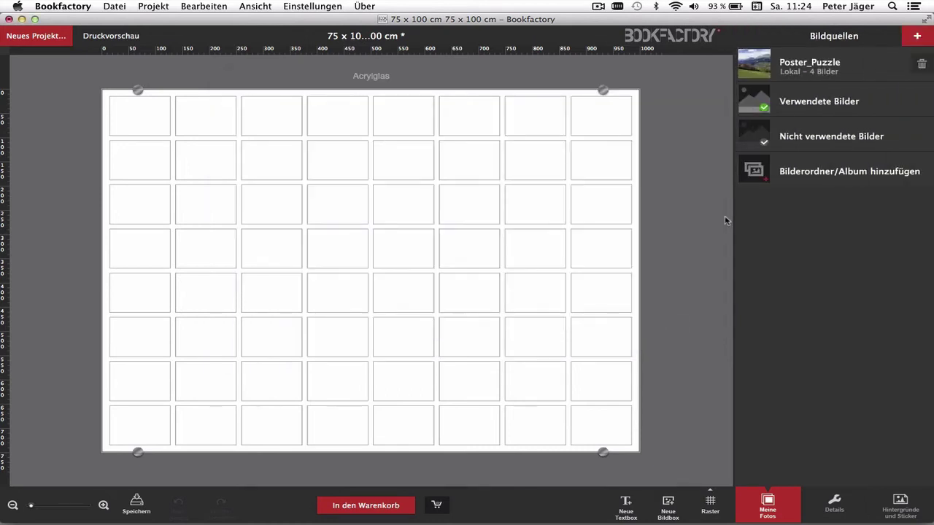
# Fill the acrylic glass page with the picture IMGP0721 from the Poster_Puzzle folder
pyautogui.click(788, 73)
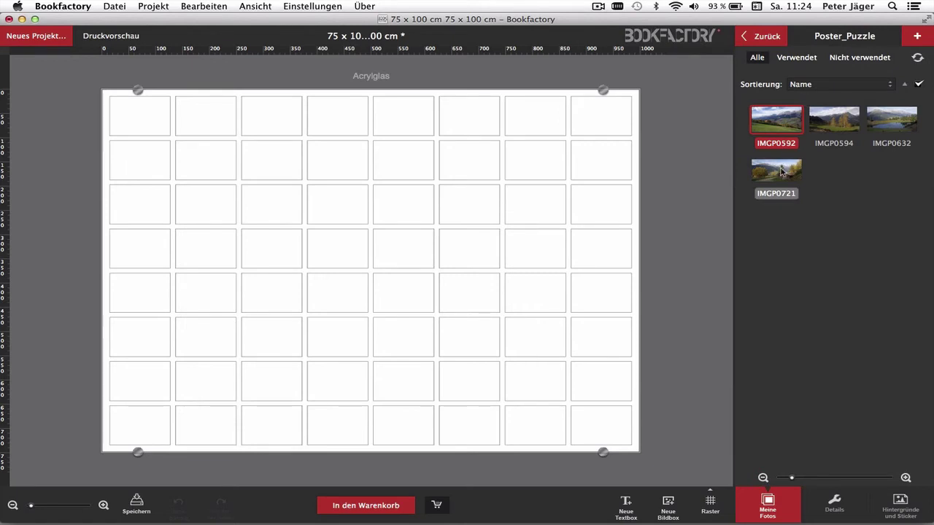
pyautogui.moveTo(782, 172); pyautogui.dragTo(512, 227)
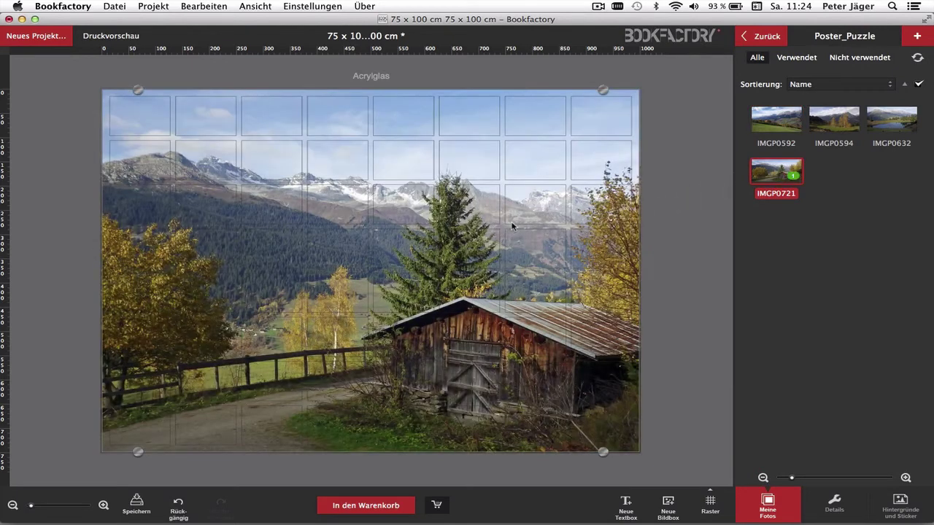
# Adjust the crop by repositioning the picture within the page at a scale of 20 %, and apply it
pyautogui.click(499, 315)
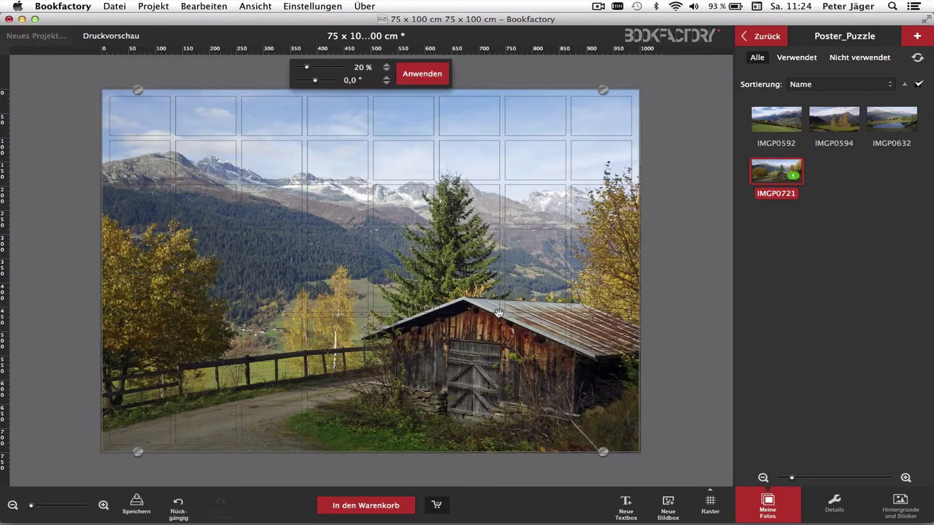
pyautogui.moveTo(499, 314); pyautogui.dragTo(430, 295)
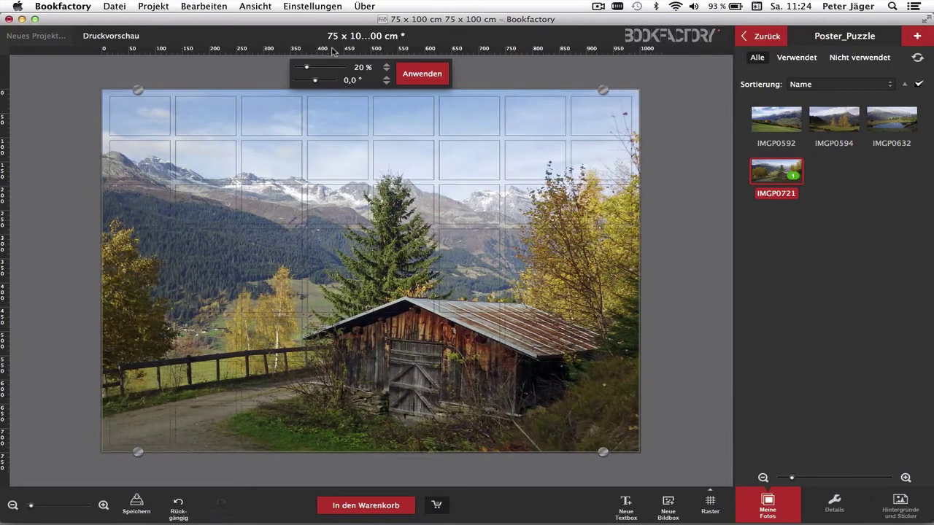
pyautogui.moveTo(307, 67); pyautogui.dragTo(306, 70)
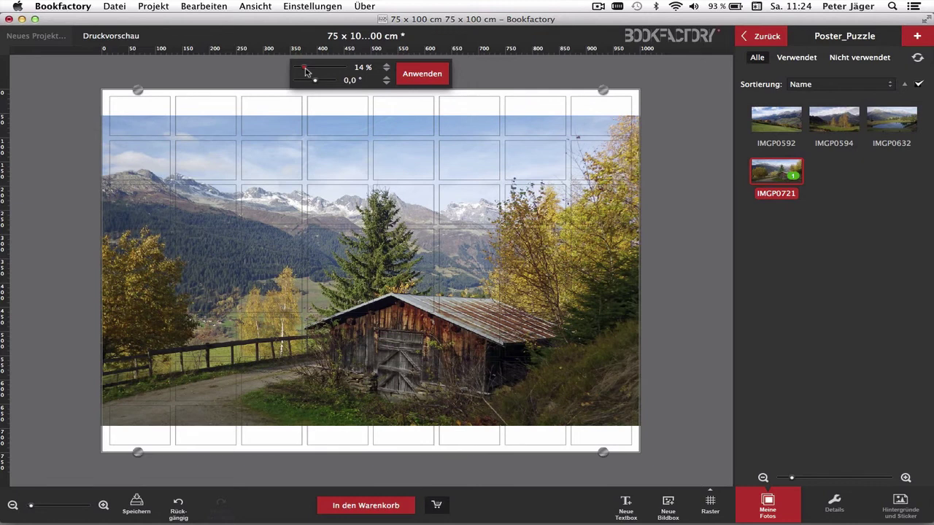
pyautogui.moveTo(306, 71); pyautogui.dragTo(308, 70)
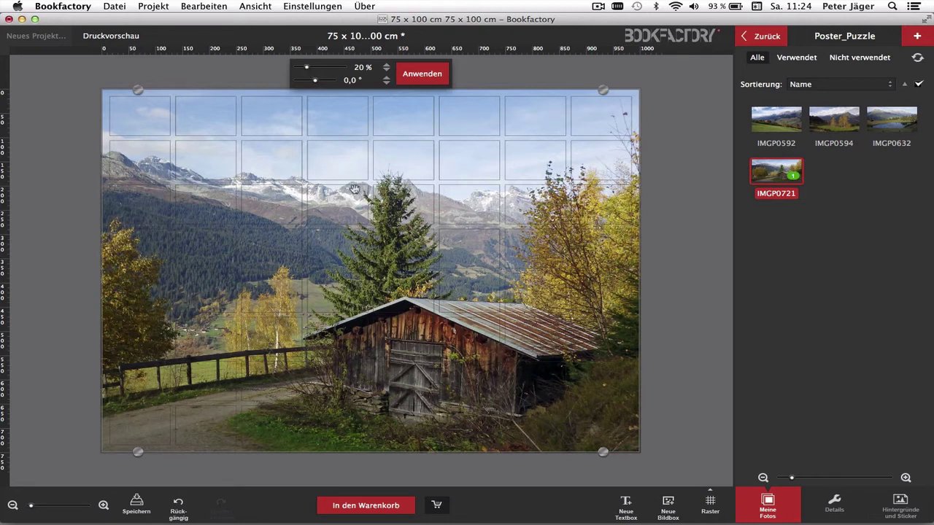
pyautogui.moveTo(354, 190); pyautogui.dragTo(389, 193)
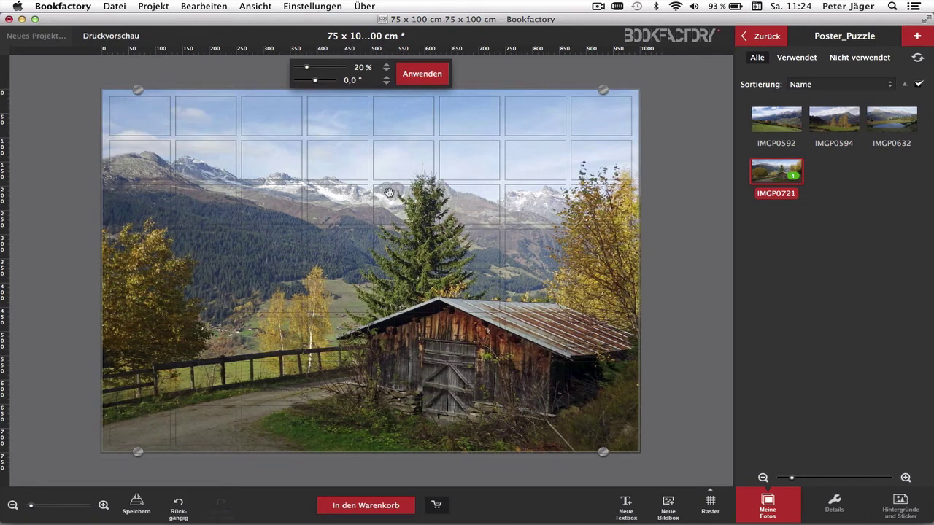
pyautogui.click(427, 79)
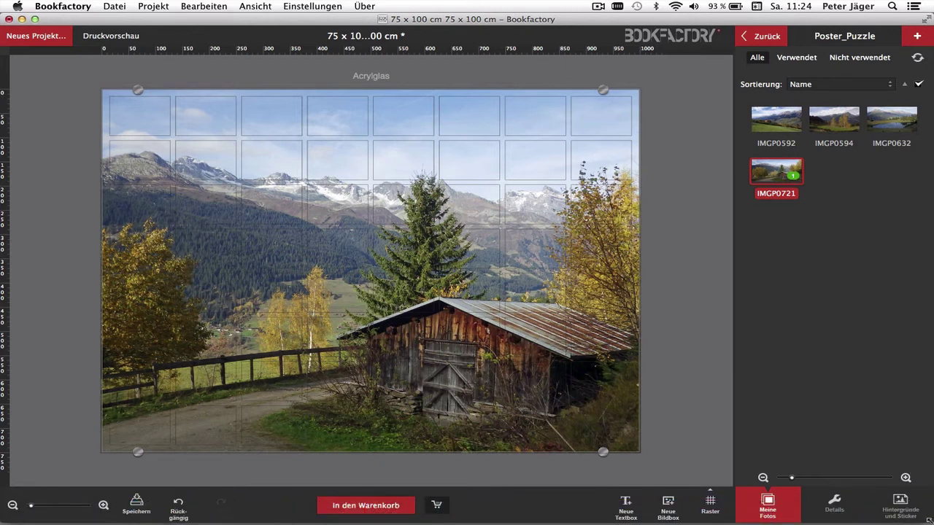
# Narrow the project window to expose the desktop and place the desktop file IMGP0721.jpg onto the page as its picture
pyautogui.moveTo(931, 521); pyautogui.dragTo(843, 511)
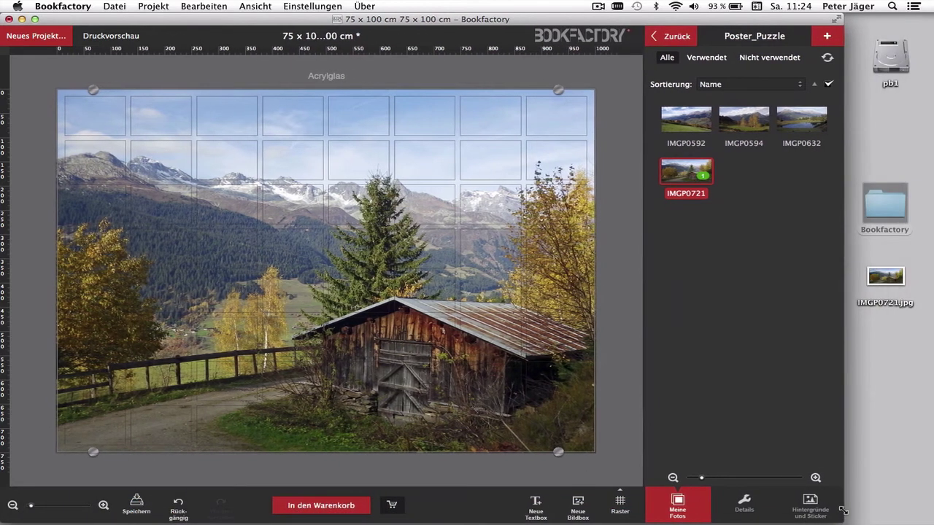
pyautogui.click(886, 357)
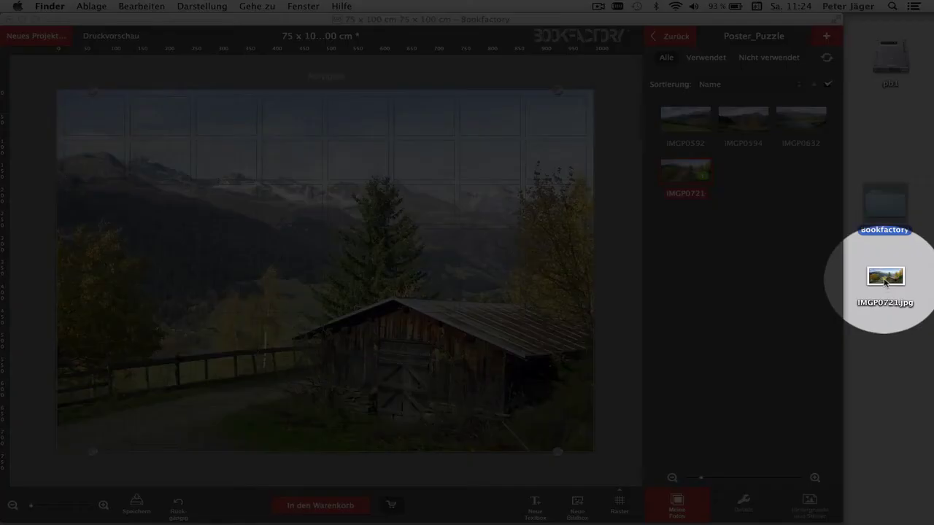
pyautogui.click(884, 279)
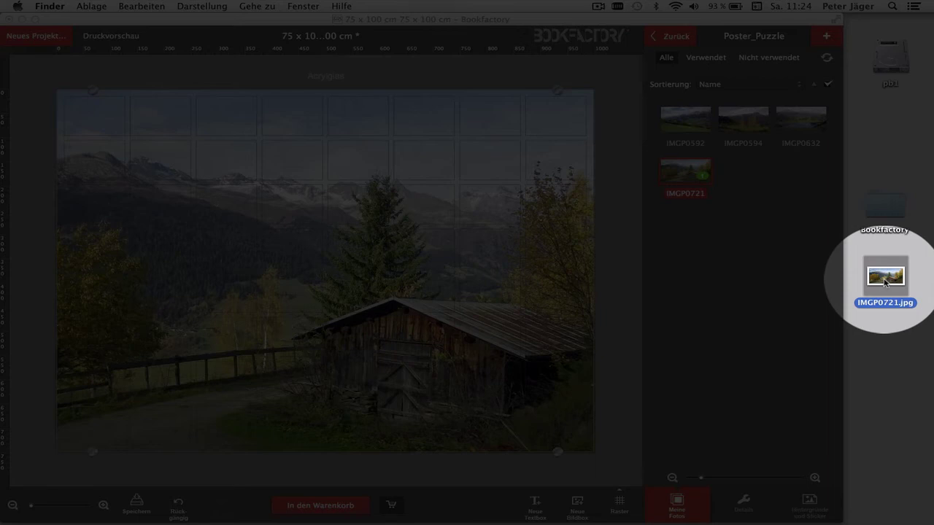
pyautogui.moveTo(884, 281); pyautogui.dragTo(531, 273)
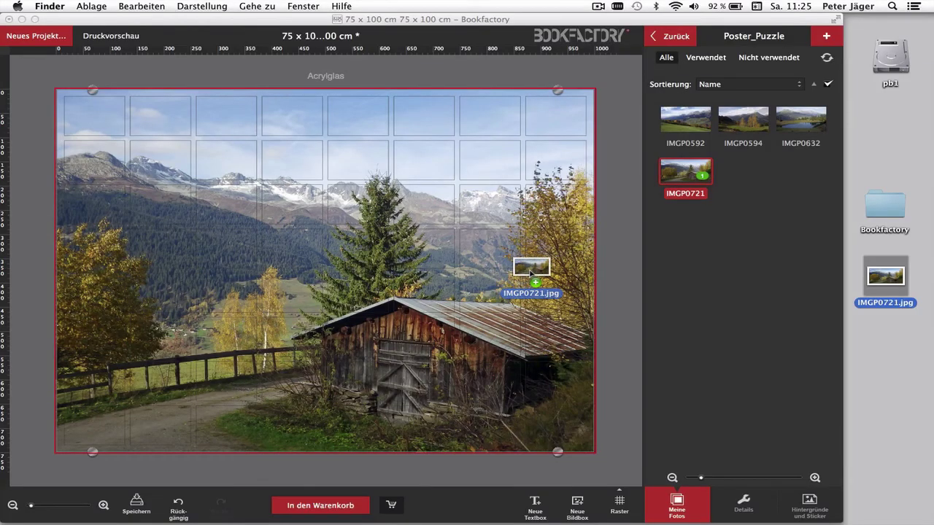
pyautogui.moveTo(531, 273); pyautogui.dragTo(530, 274)
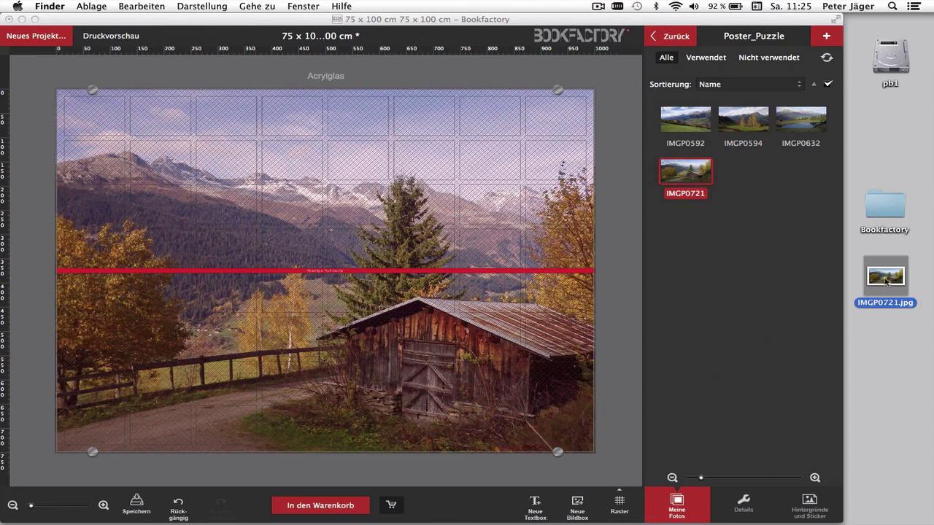
# Open the desktop file IMGP0721.jpg in Photoshop, check its dimensions and resolution under Image Size, and close the dialog without changes
pyautogui.moveTo(886, 281); pyautogui.dragTo(645, 516)
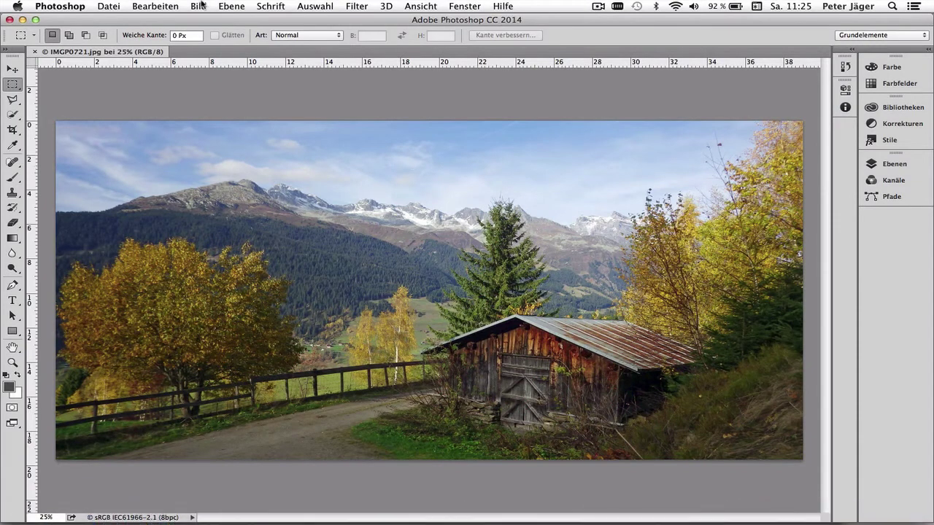
pyautogui.click(199, 6)
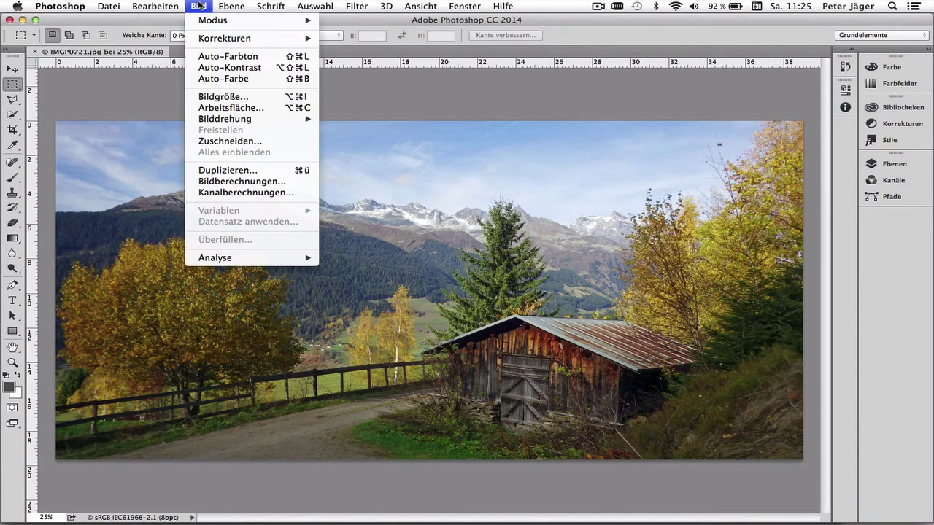
pyautogui.click(219, 97)
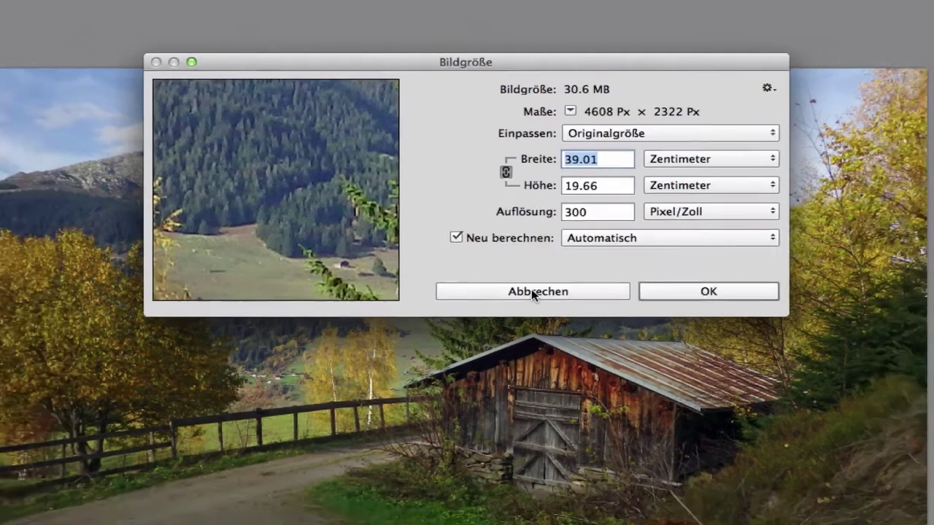
pyautogui.click(550, 298)
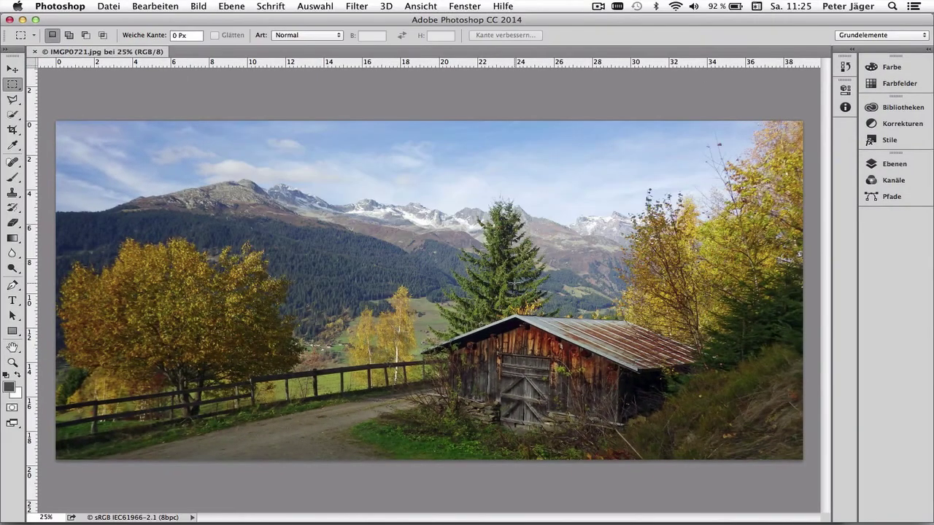